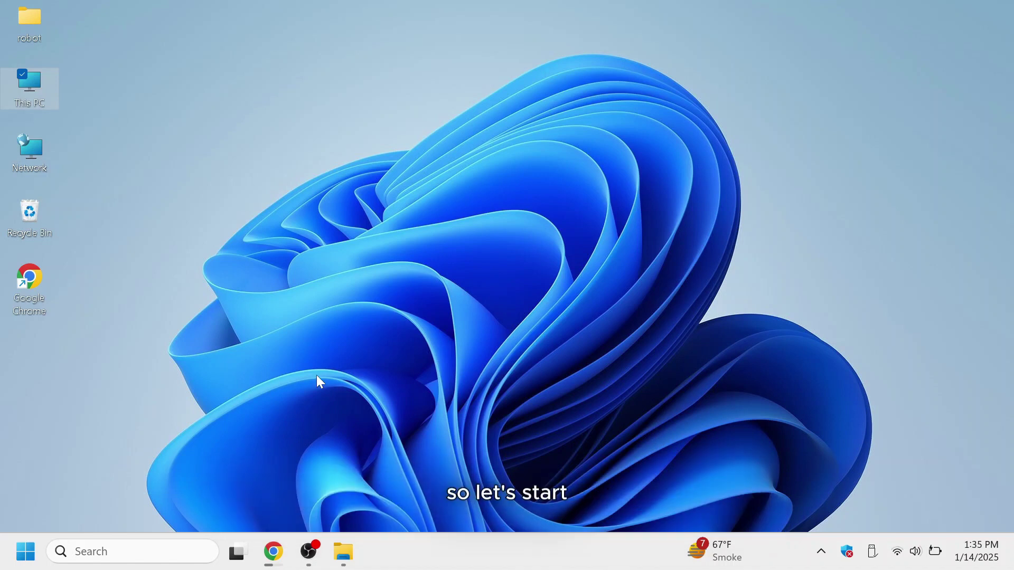
In Chrome, search Google for 'ventoy' and open the ventoy.net Downloads page
{"action": "left_click", "coordinate": [273, 552]}
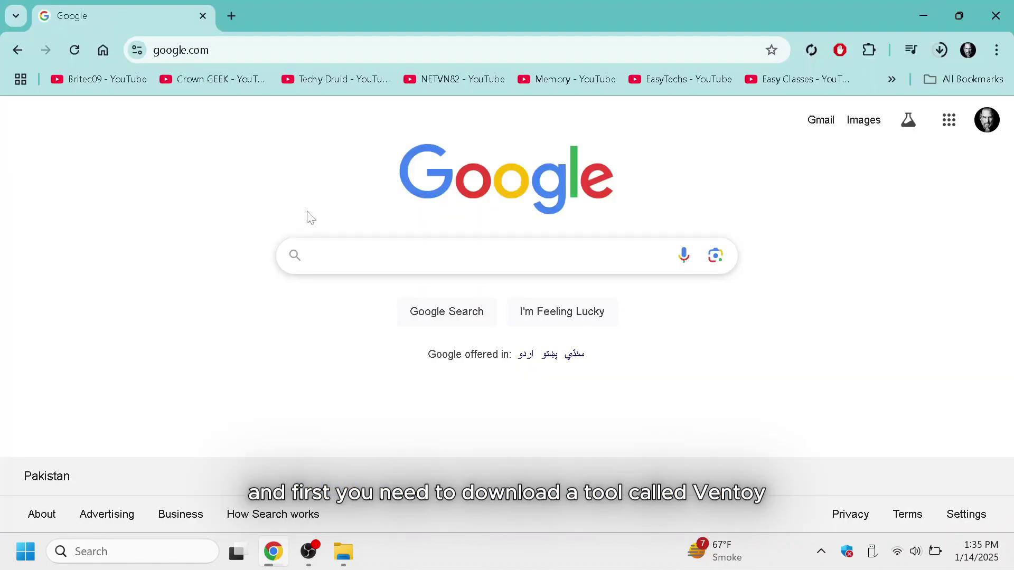
{"action": "left_click", "coordinate": [378, 236]}
{"action": "type", "text": "ven"}
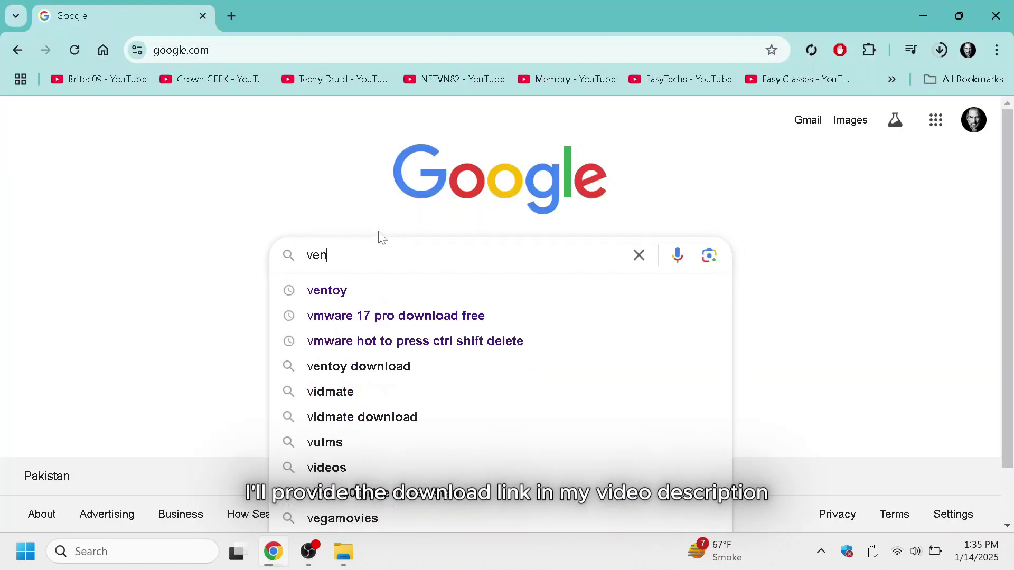
{"action": "type", "text": "toy"}
{"action": "key", "text": "Return"}
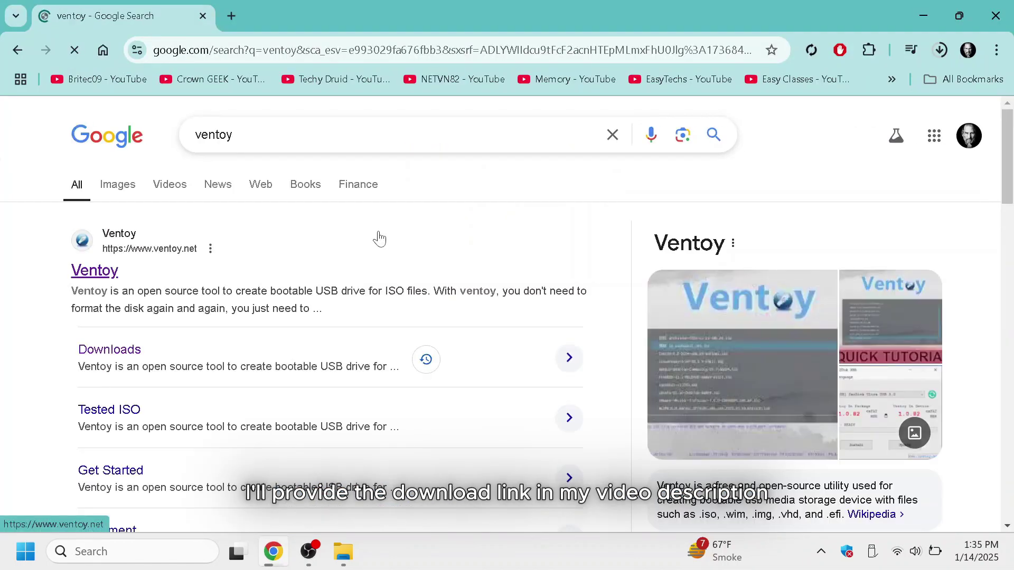
{"action": "left_click", "coordinate": [91, 270]}
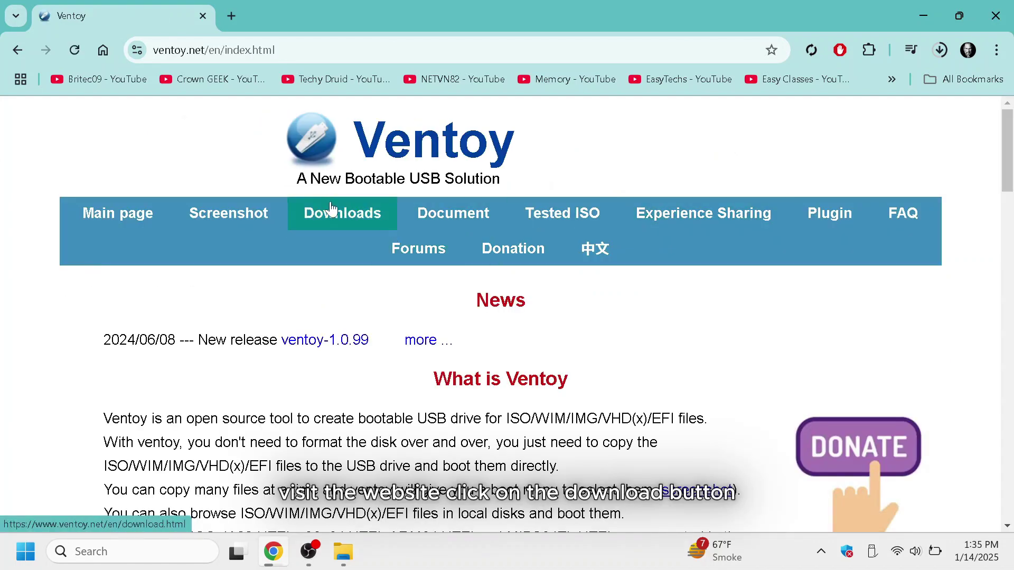
{"action": "left_click", "coordinate": [331, 209]}
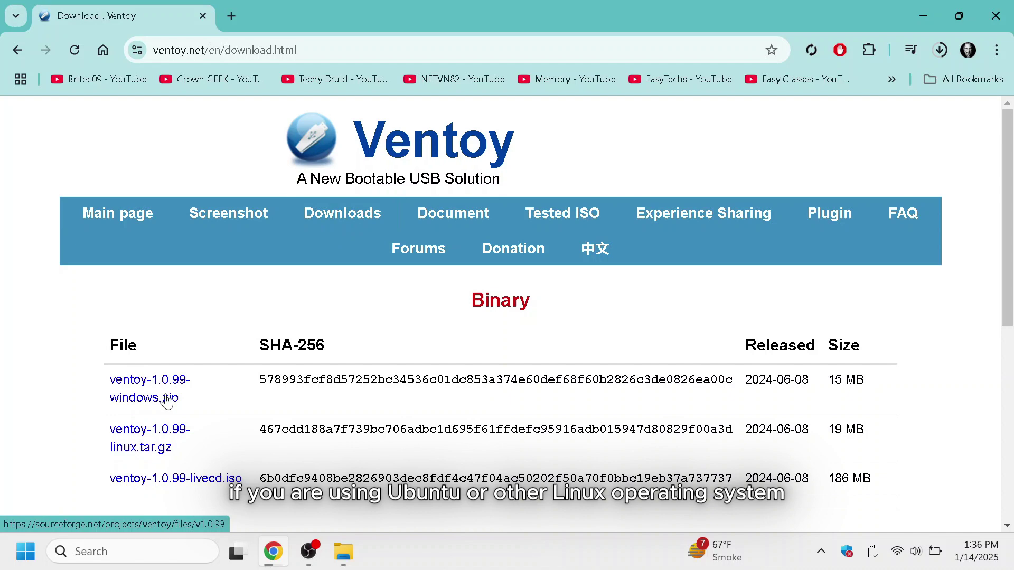
Download ventoy-1.0.99-windows.zip via SourceForge's Download Latest Version, then minimise Chrome
{"action": "left_click", "coordinate": [167, 399]}
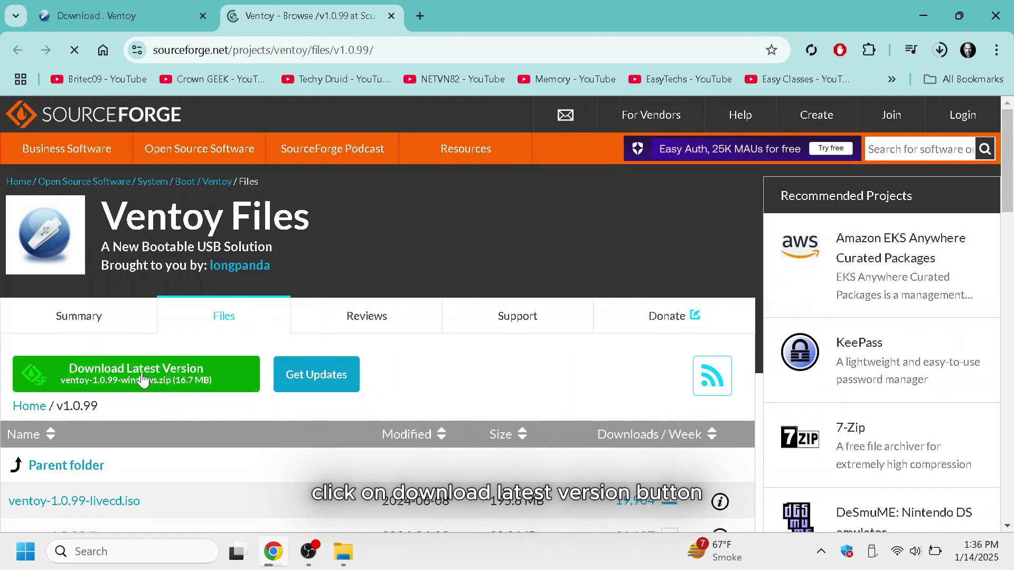
{"action": "left_click", "coordinate": [141, 378]}
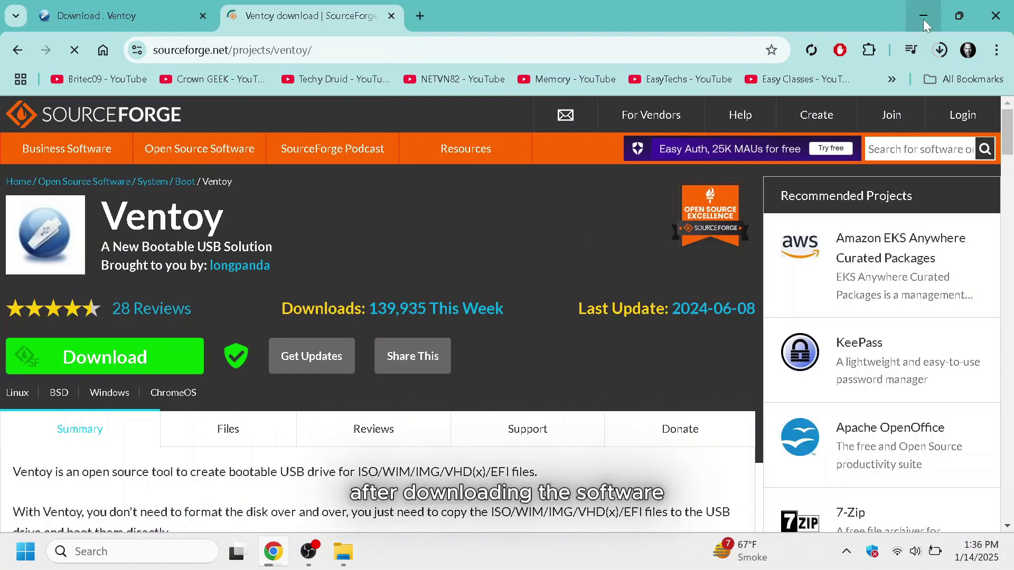
{"action": "left_click", "coordinate": [923, 16]}
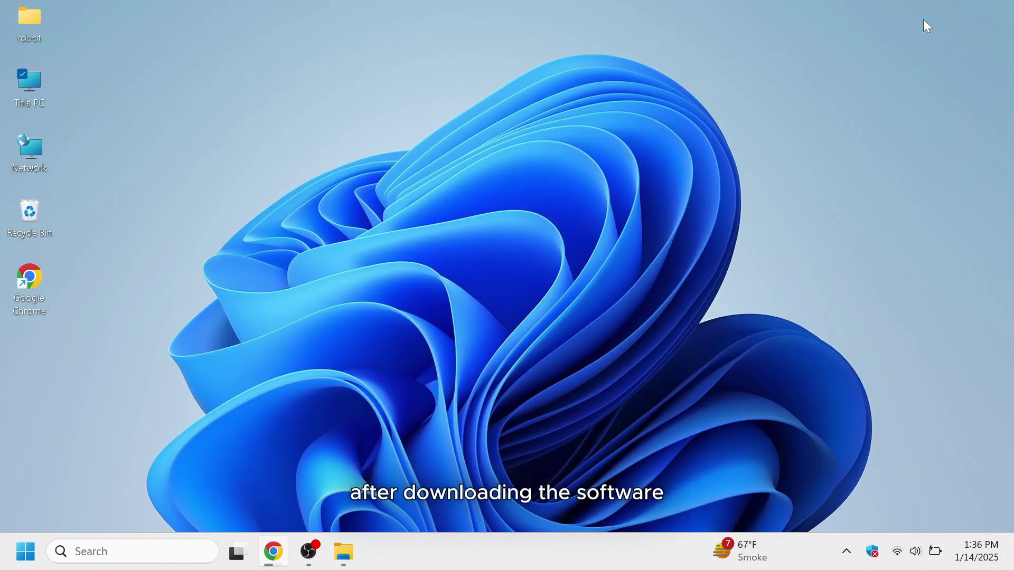
Extract ventoy-1.0.99-windows.zip in Downloads to its suggested folder with Extract All
{"action": "double_click", "coordinate": [40, 91]}
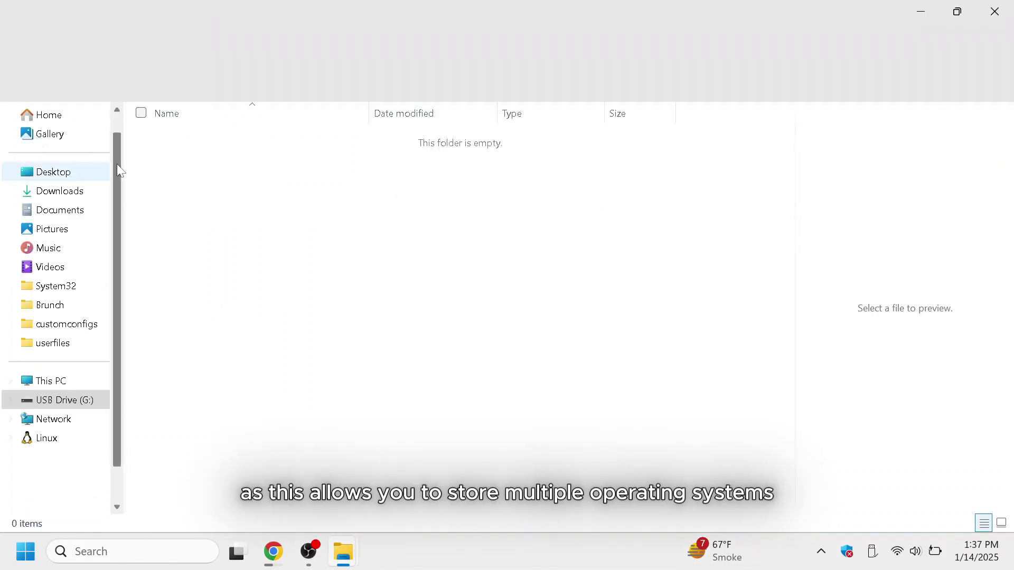
{"action": "left_click", "coordinate": [994, 12]}
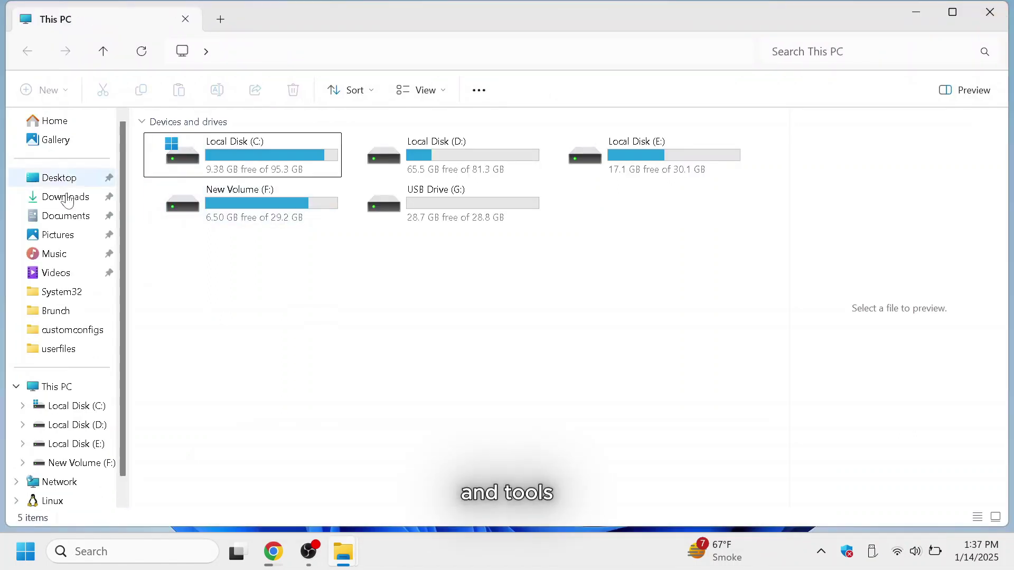
{"action": "left_click", "coordinate": [67, 200]}
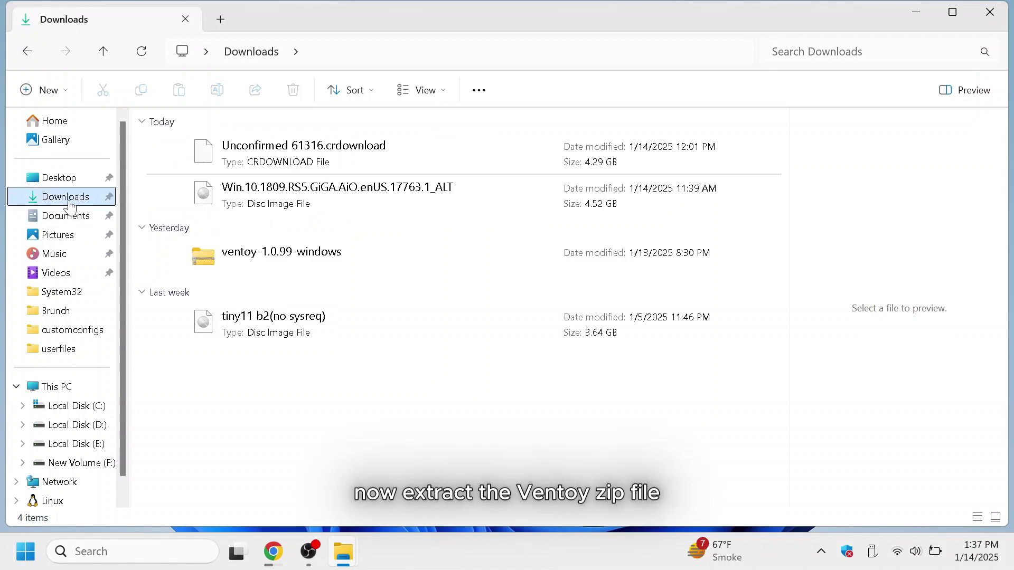
{"action": "left_click", "coordinate": [281, 258]}
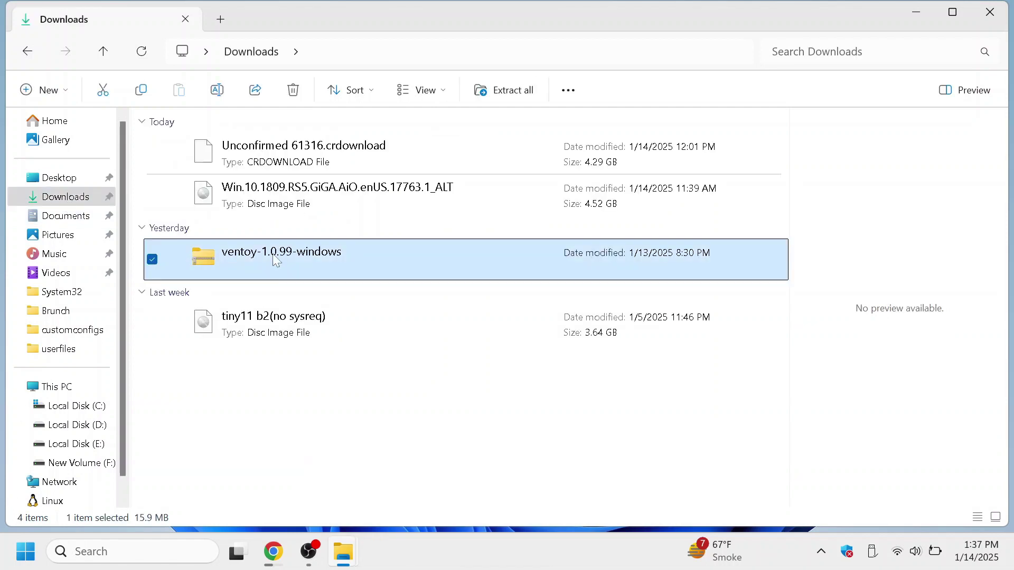
{"action": "right_click", "coordinate": [272, 254]}
{"action": "left_click", "coordinate": [308, 195]}
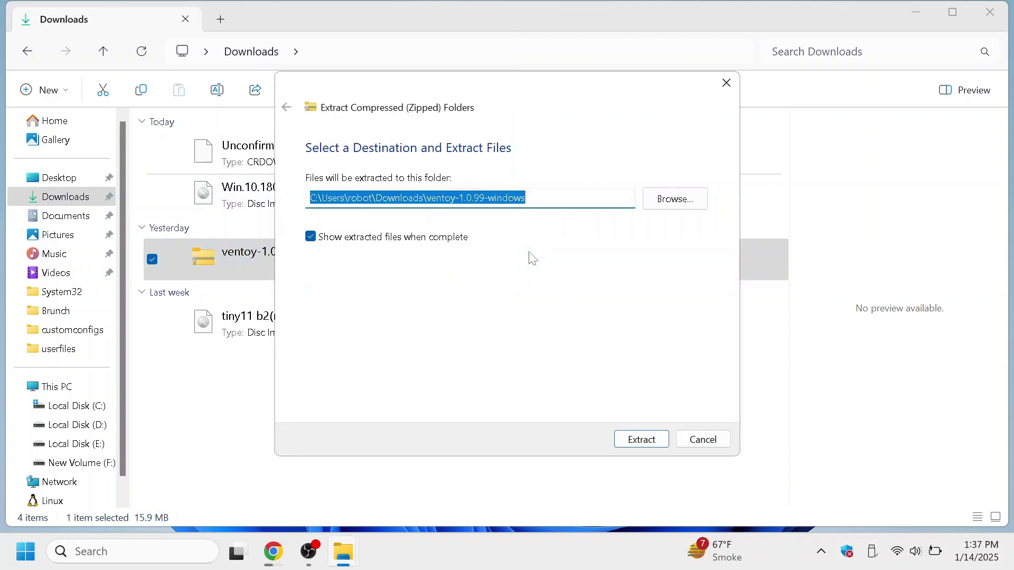
{"action": "left_click", "coordinate": [637, 443]}
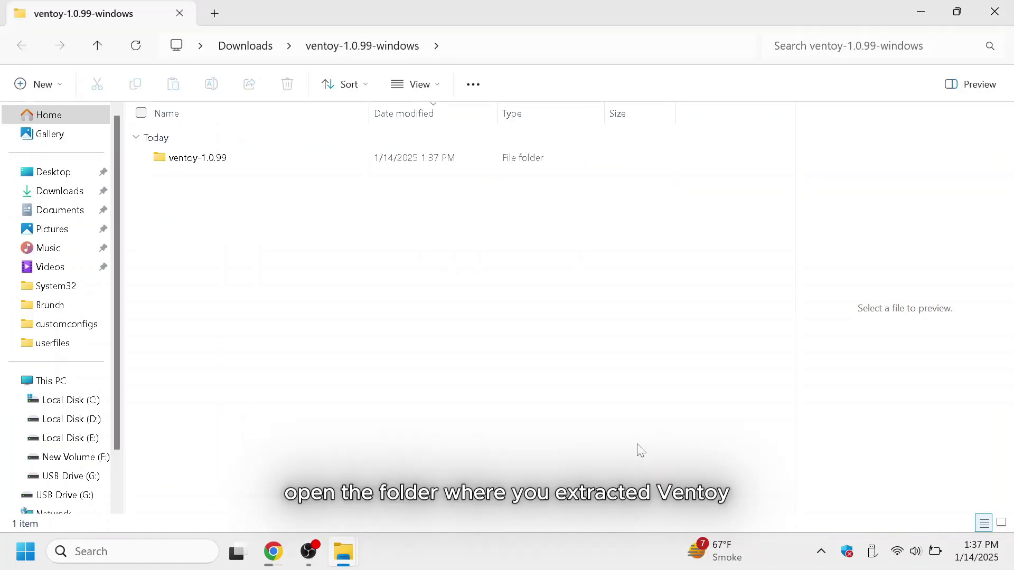
Open the extracted ventoy-1.0.99 folder and run Ventoy2Disk.exe
{"action": "double_click", "coordinate": [187, 161]}
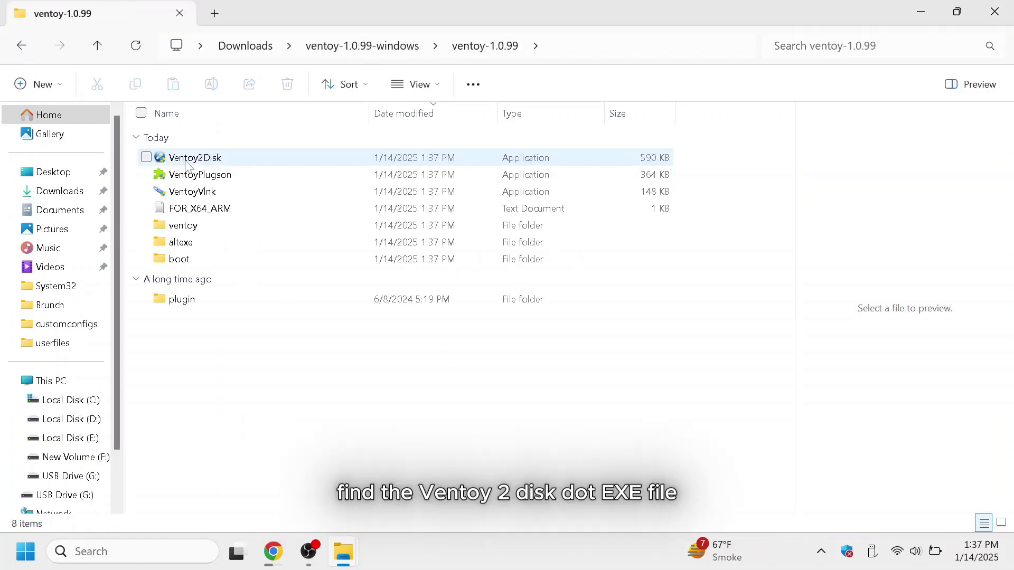
{"action": "double_click", "coordinate": [221, 163]}
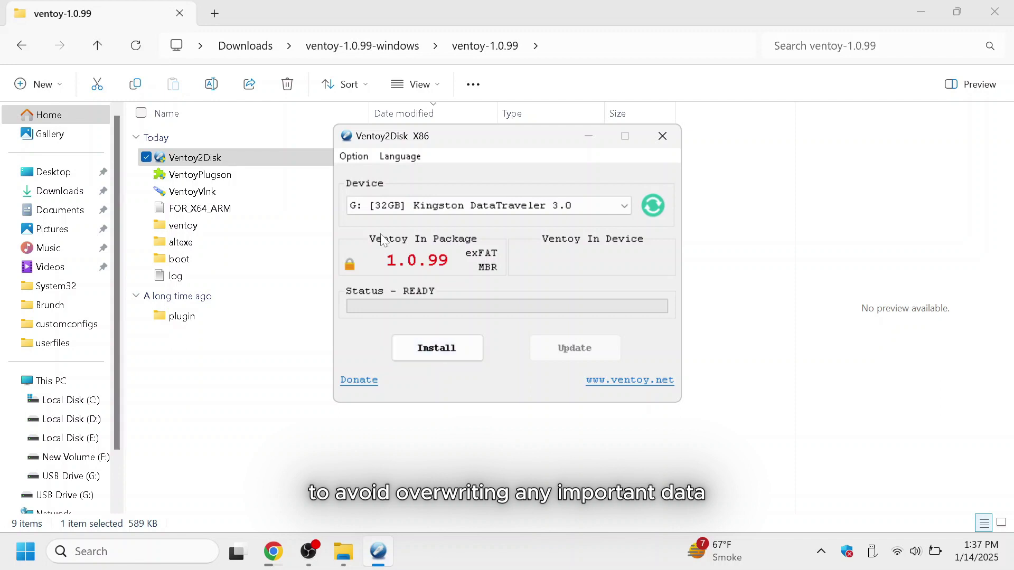
Install Ventoy 1.0.99 onto USB drive G:, leaving options unchanged and confirming both format warnings
{"action": "left_click", "coordinate": [347, 157]}
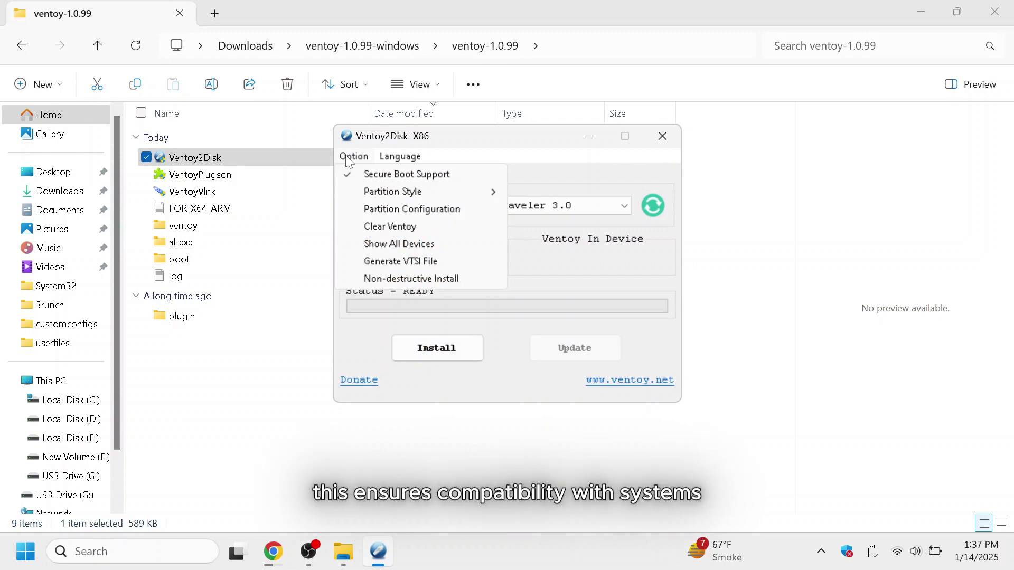
{"action": "left_click", "coordinate": [349, 157]}
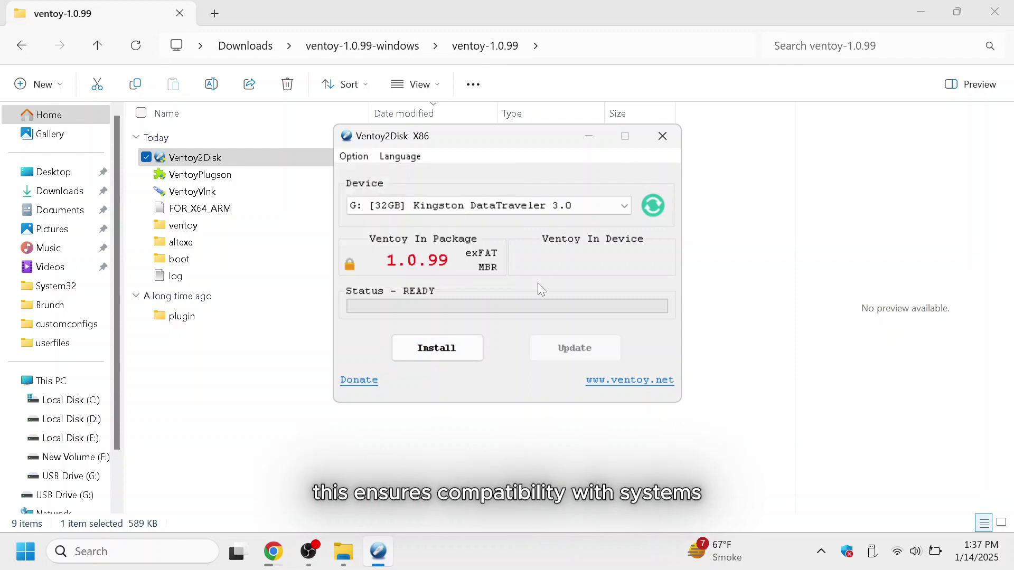
{"action": "left_click", "coordinate": [436, 349]}
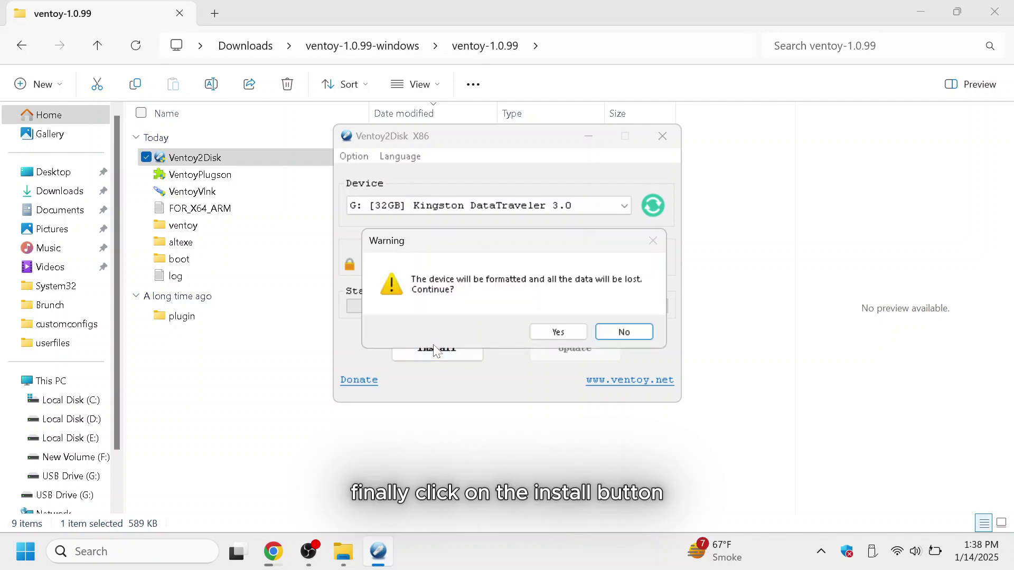
{"action": "left_click", "coordinate": [558, 332]}
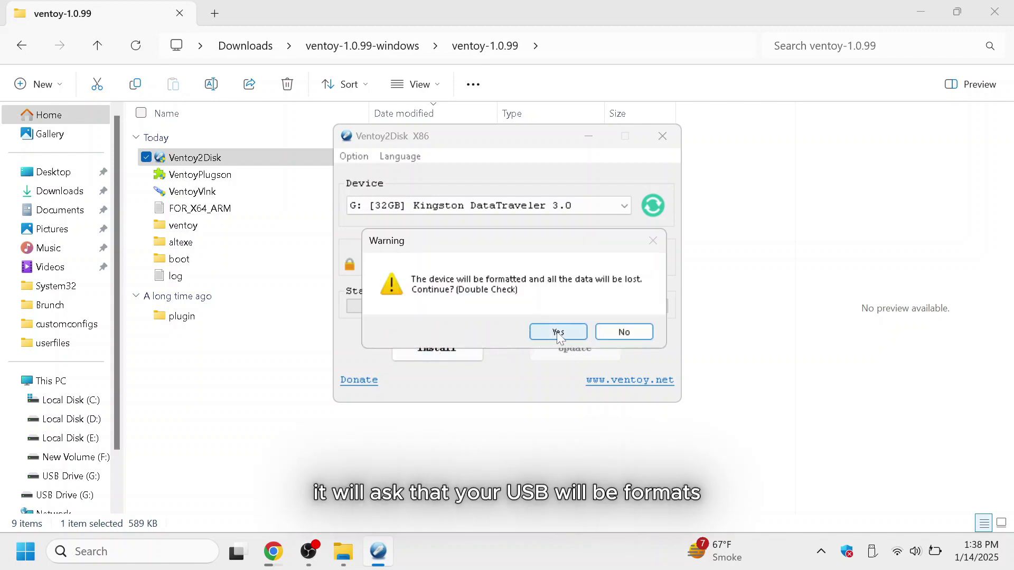
{"action": "left_click", "coordinate": [557, 331]}
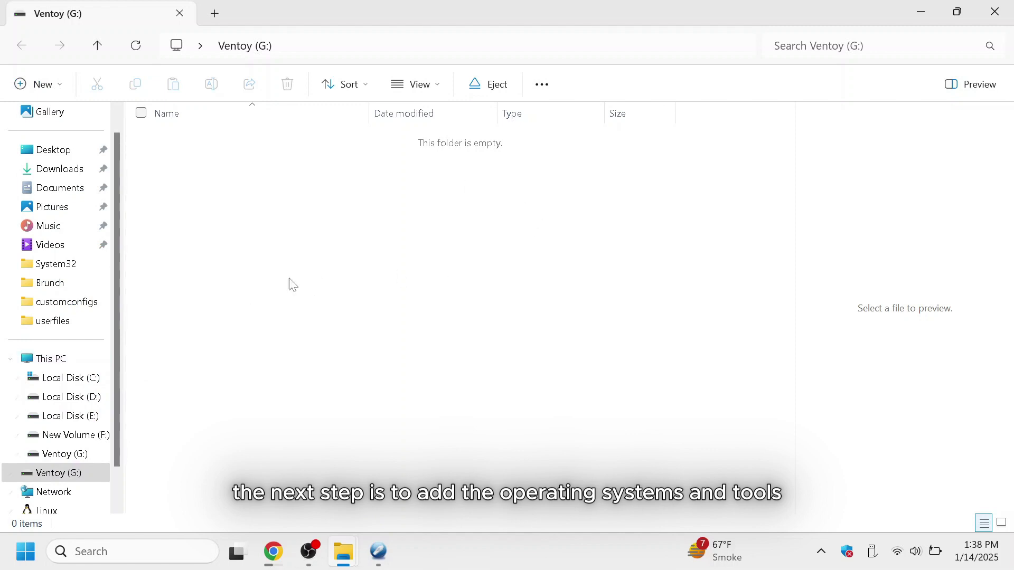
Open the Operating System ISO folder on Local Disk (D:)
{"action": "left_click", "coordinate": [46, 360]}
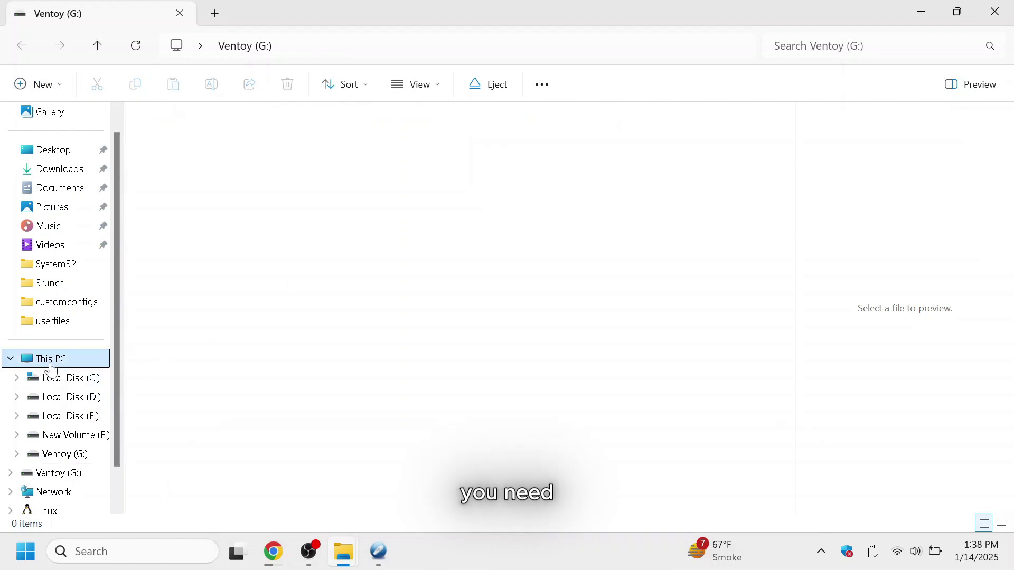
{"action": "double_click", "coordinate": [421, 141]}
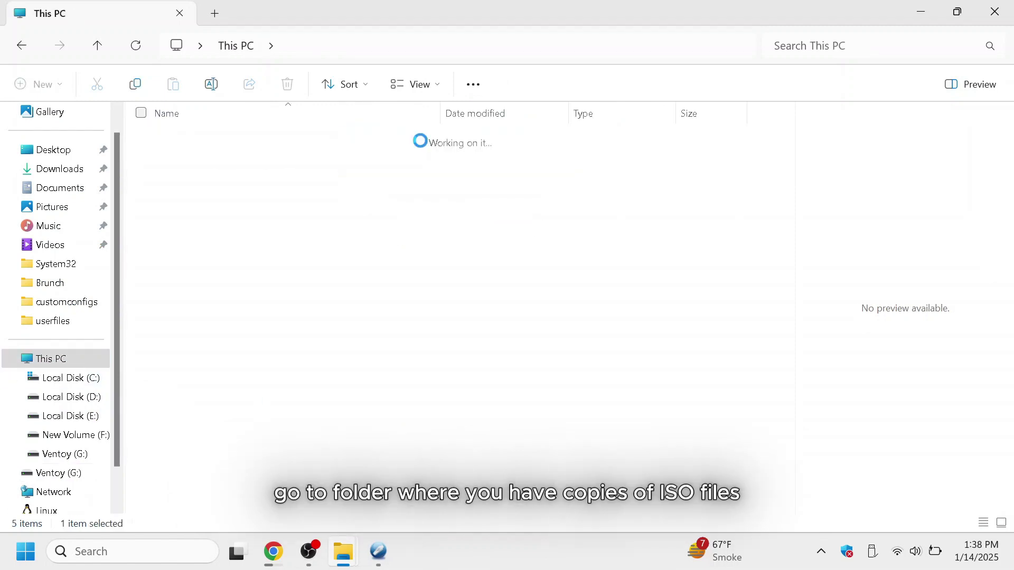
{"action": "double_click", "coordinate": [269, 136]}
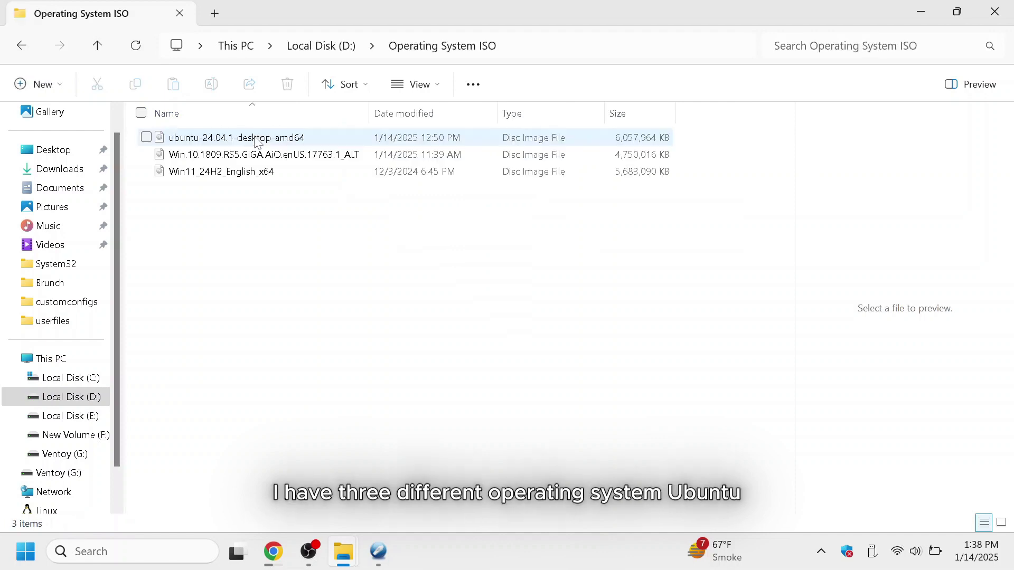
Copy the ubuntu, Win.10 and Win11 ISO files to the clipboard
{"action": "left_click", "coordinate": [255, 139]}
{"action": "left_click", "coordinate": [258, 154]}
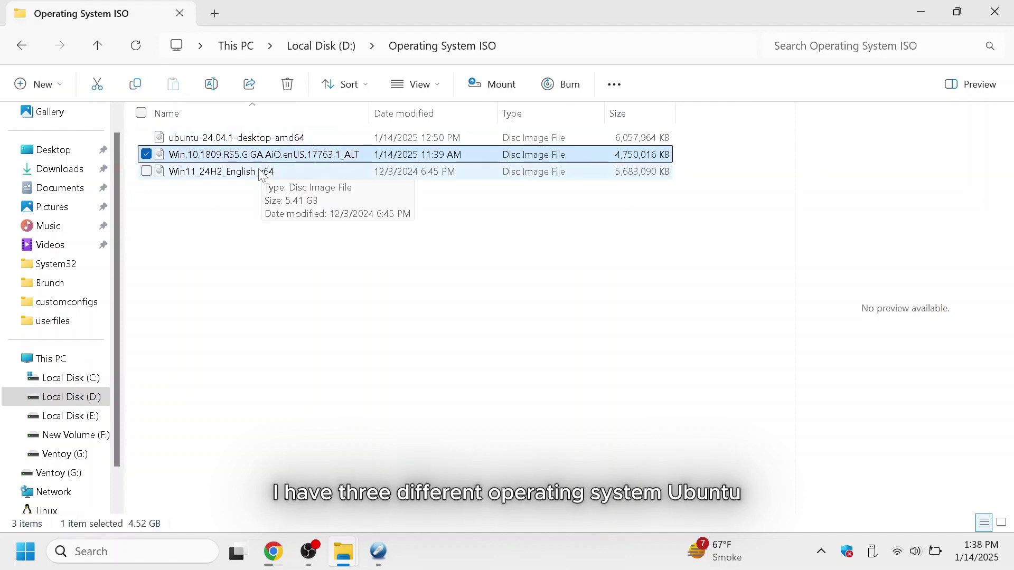
{"action": "left_click", "coordinate": [260, 172]}
{"action": "left_click", "coordinate": [330, 257]}
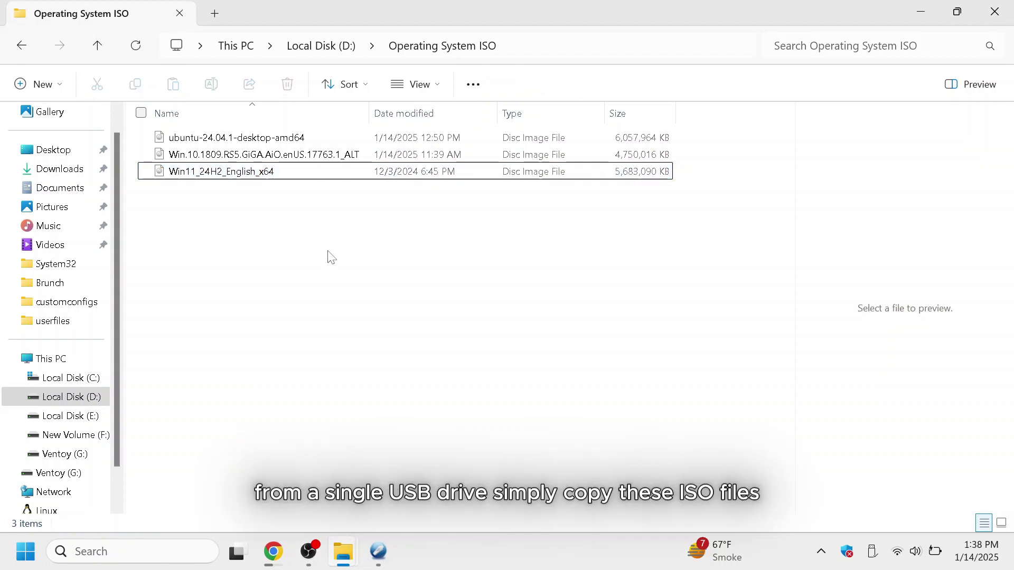
{"action": "left_click_drag", "start_coordinate": [331, 258], "coordinate": [250, 143]}
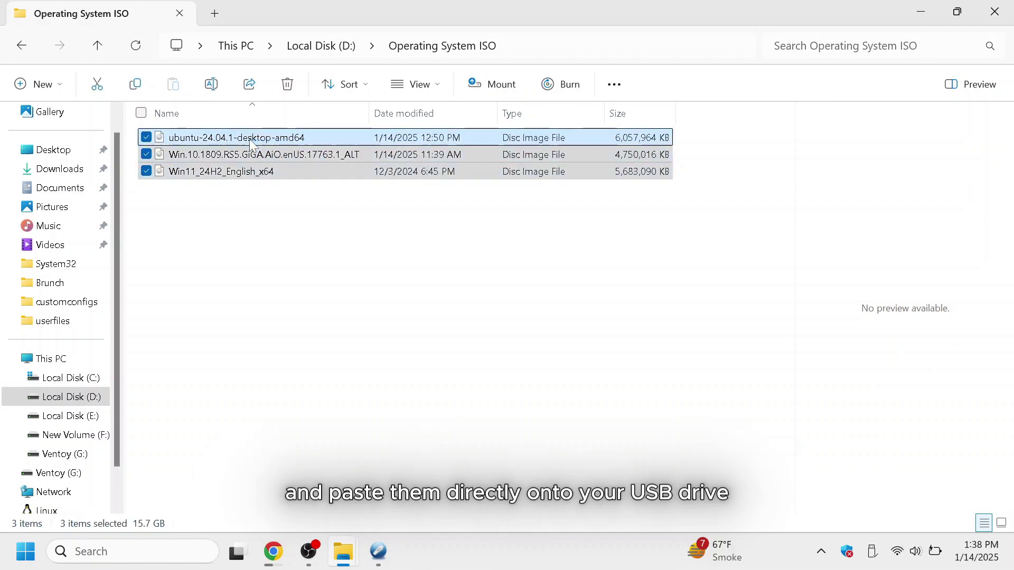
{"action": "right_click", "coordinate": [251, 142]}
{"action": "left_click", "coordinate": [296, 157]}
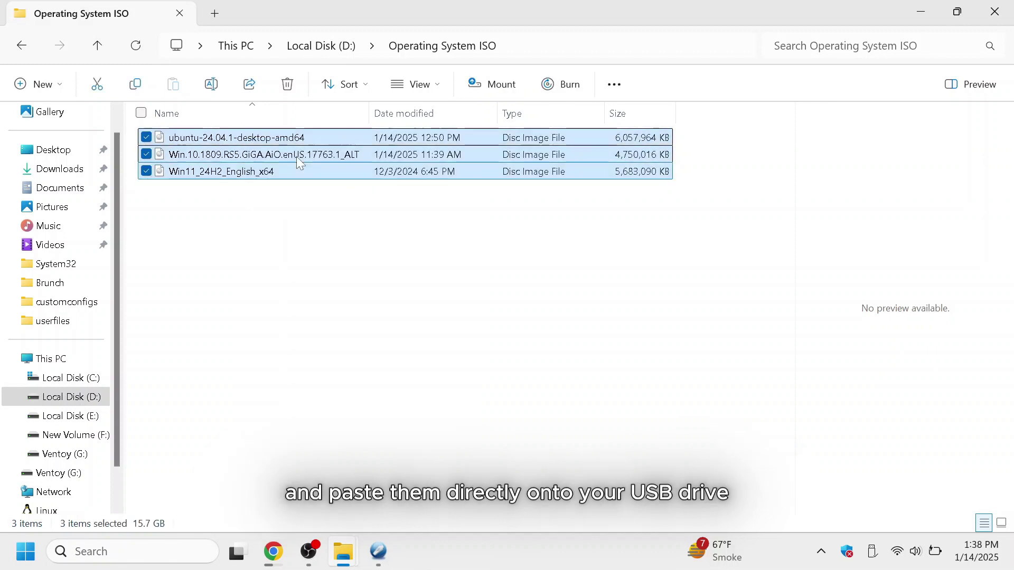
{"action": "left_click", "coordinate": [308, 273]}
Paste the three ISO files onto the Ventoy (G:) drive
{"action": "key", "text": "alt+Left"}
{"action": "key", "text": "alt+Left"}
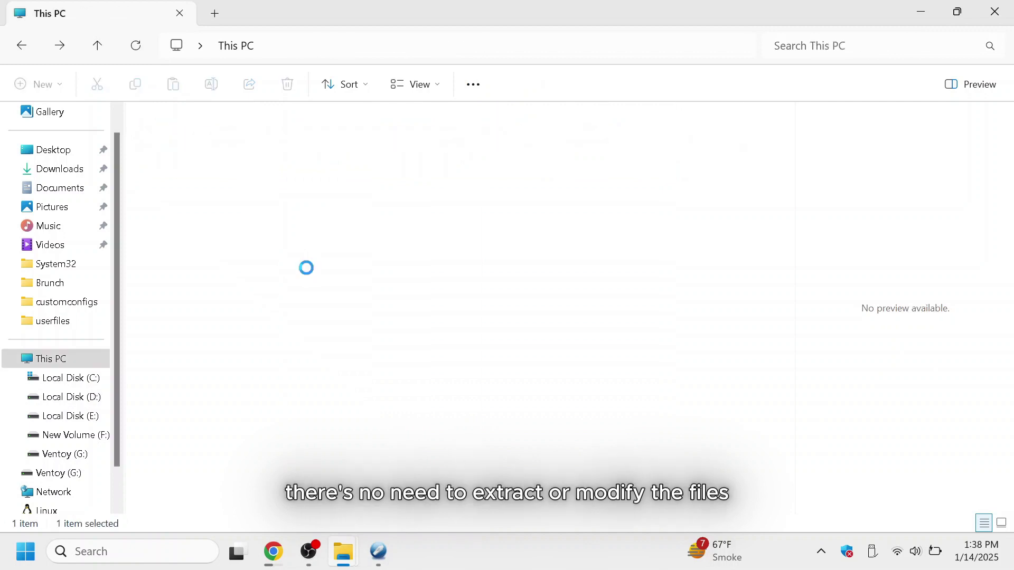
{"action": "double_click", "coordinate": [428, 200]}
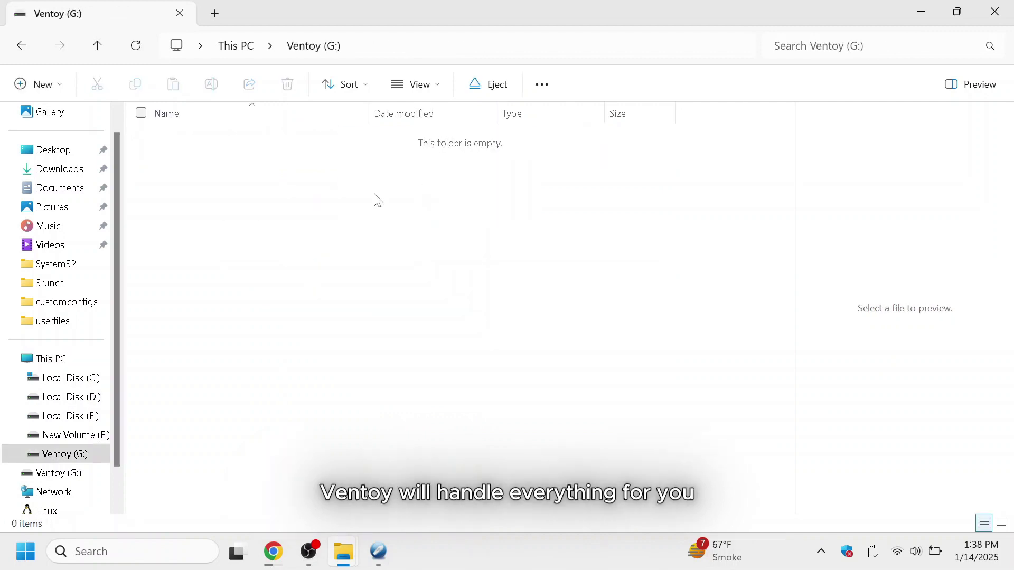
{"action": "right_click", "coordinate": [349, 205]}
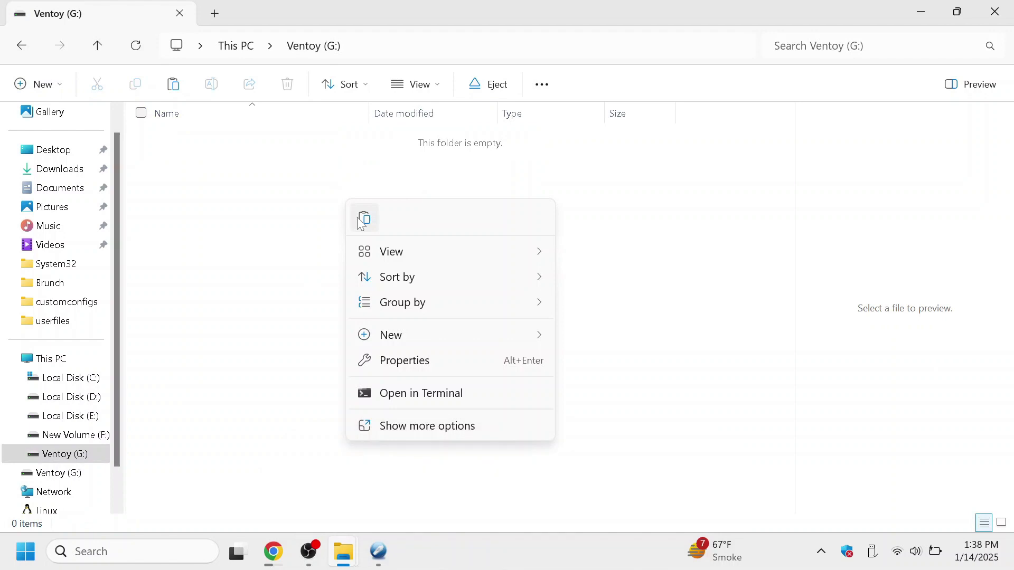
{"action": "left_click", "coordinate": [362, 218]}
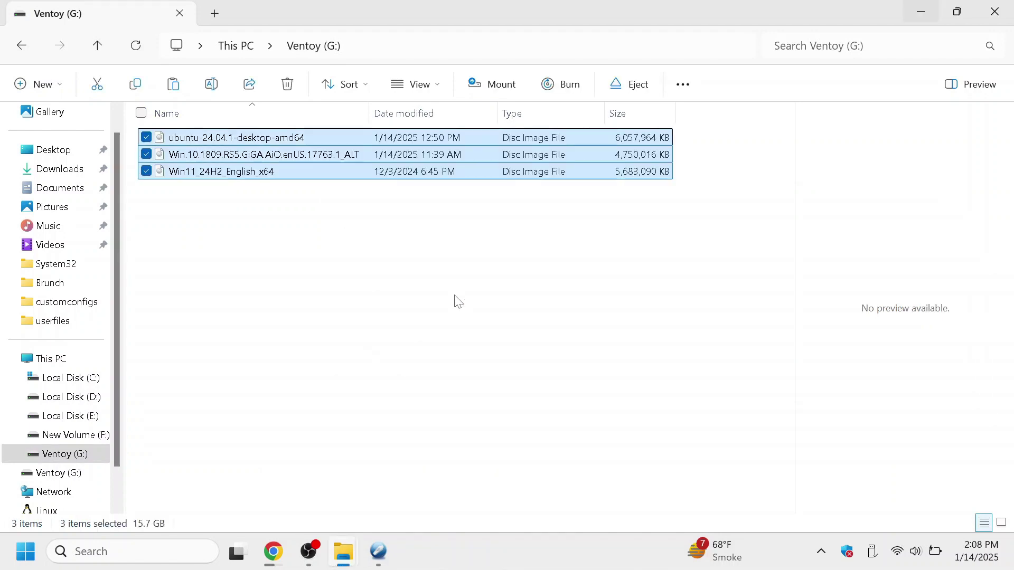
{"action": "left_click", "coordinate": [685, 204]}
Close the Ventoy (G:) window, the Ventoy2Disk success message and the ventoy-1.0.99 folder
{"action": "left_click", "coordinate": [995, 11]}
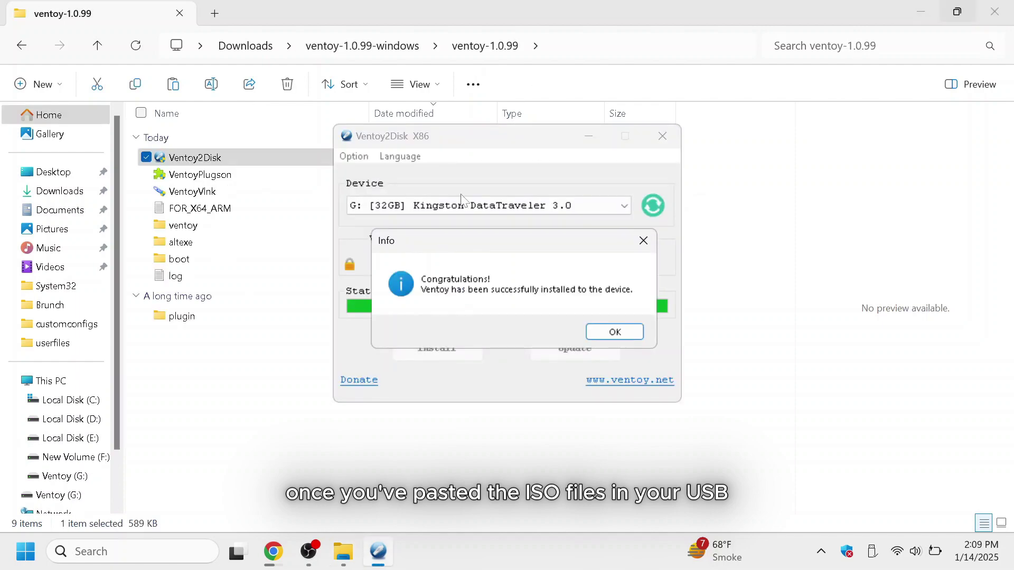
{"action": "left_click", "coordinate": [599, 332]}
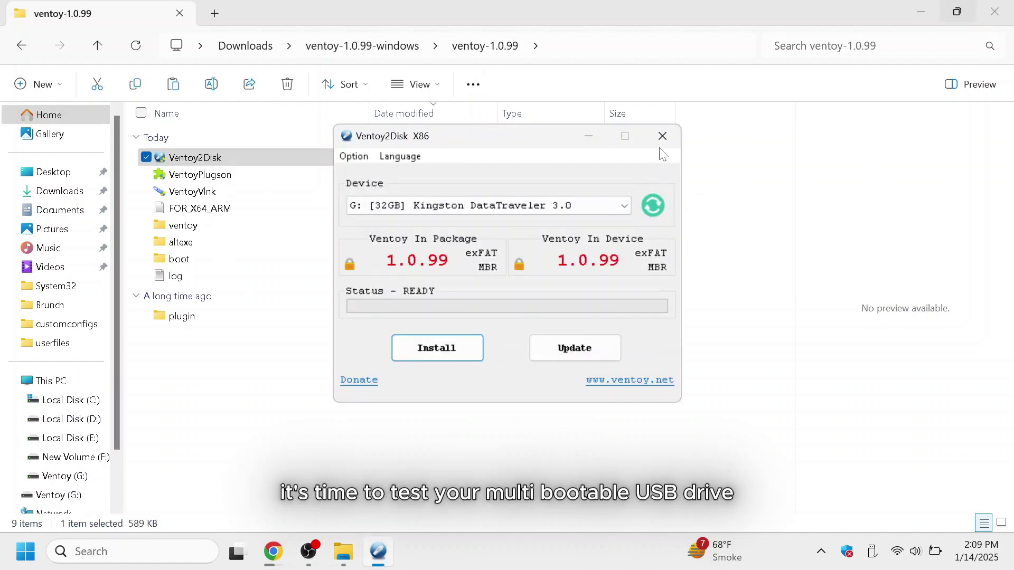
{"action": "left_click", "coordinate": [983, 12]}
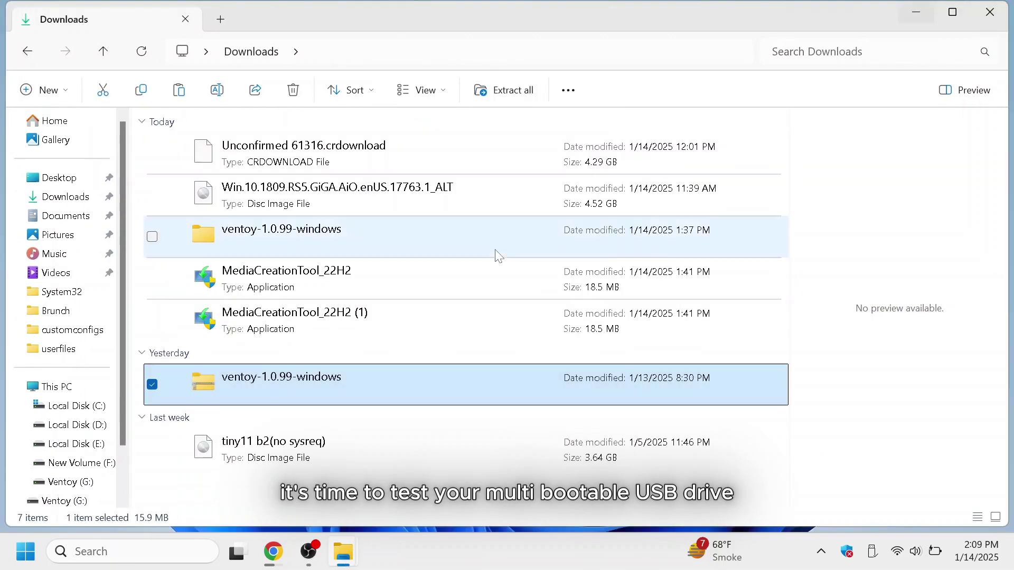
Restart Windows and boot from the EFI USB Device in the UEFI Boot Manager
{"action": "left_click", "coordinate": [980, 15]}
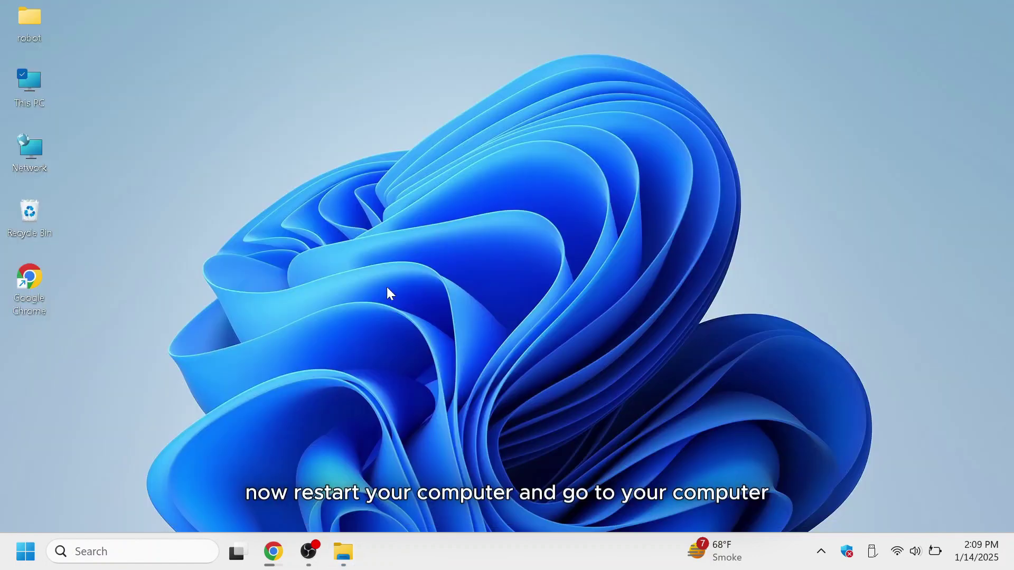
{"action": "left_click", "coordinate": [26, 552]}
{"action": "left_click", "coordinate": [462, 498]}
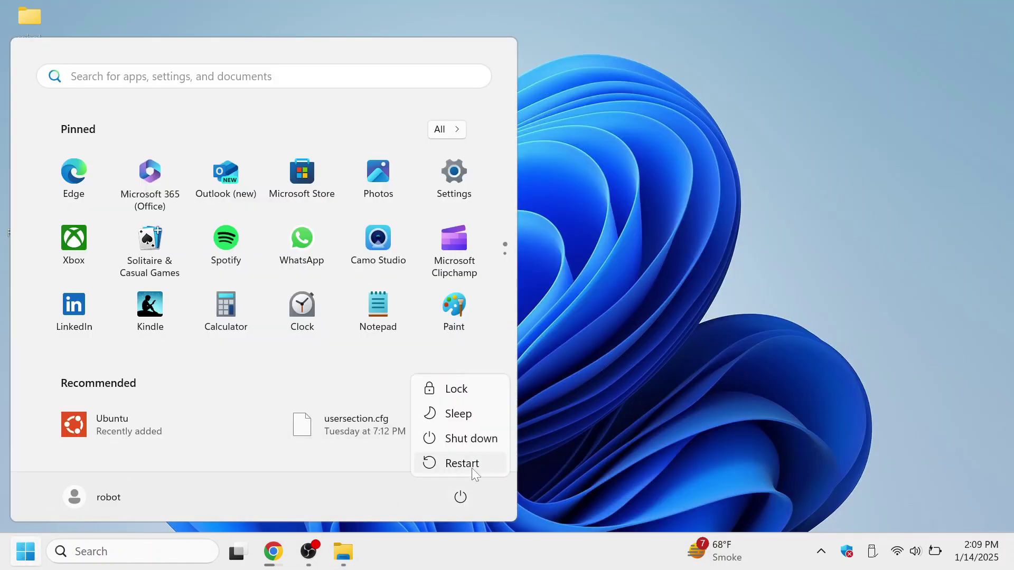
{"action": "left_click", "coordinate": [470, 464]}
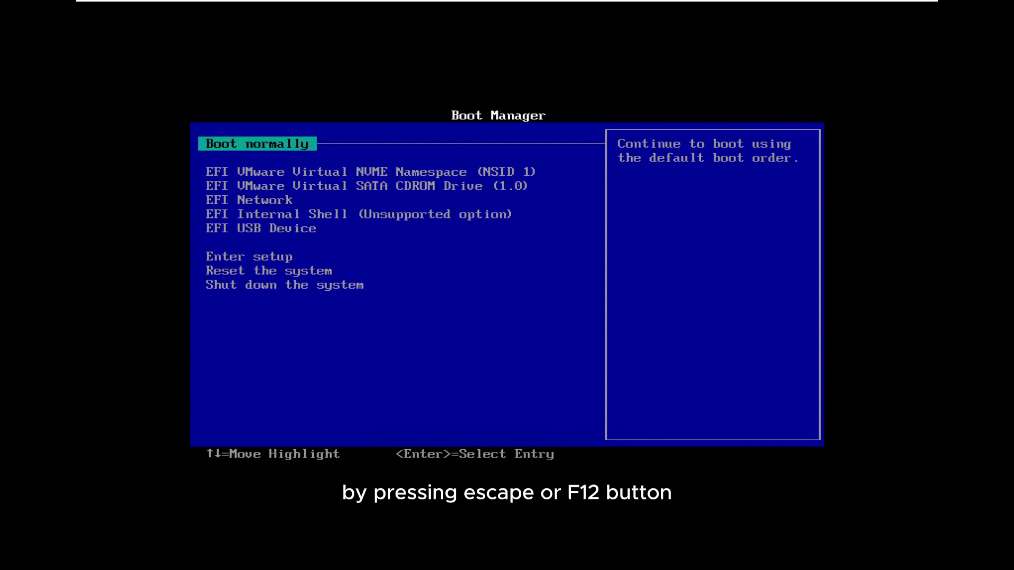
{"action": "key", "text": "Down"}
{"action": "key", "text": "Down"}
{"action": "key", "text": "Down"}
{"action": "key", "text": "Down"}
{"action": "key", "text": "Down"}
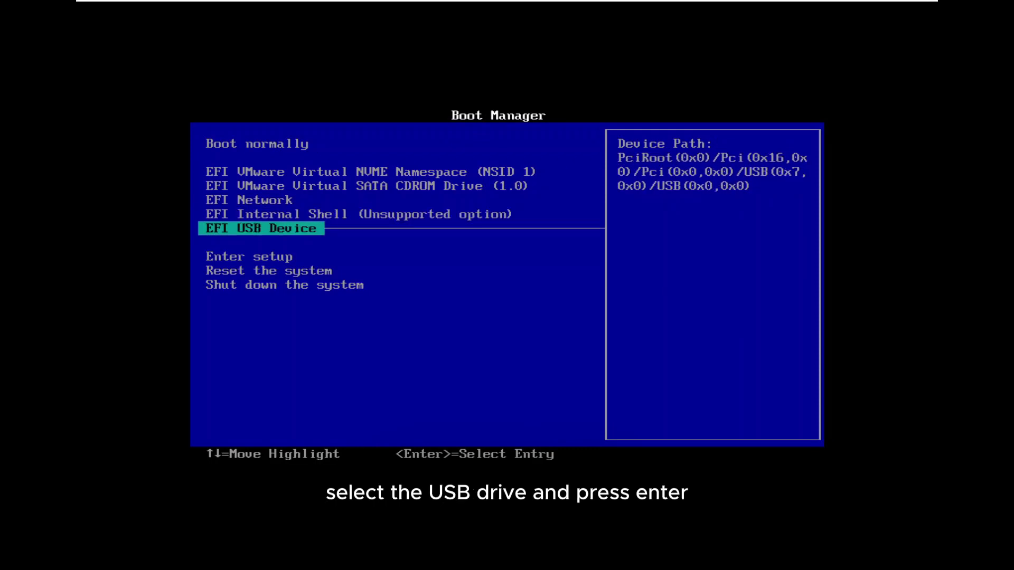
{"action": "key", "text": "Return"}
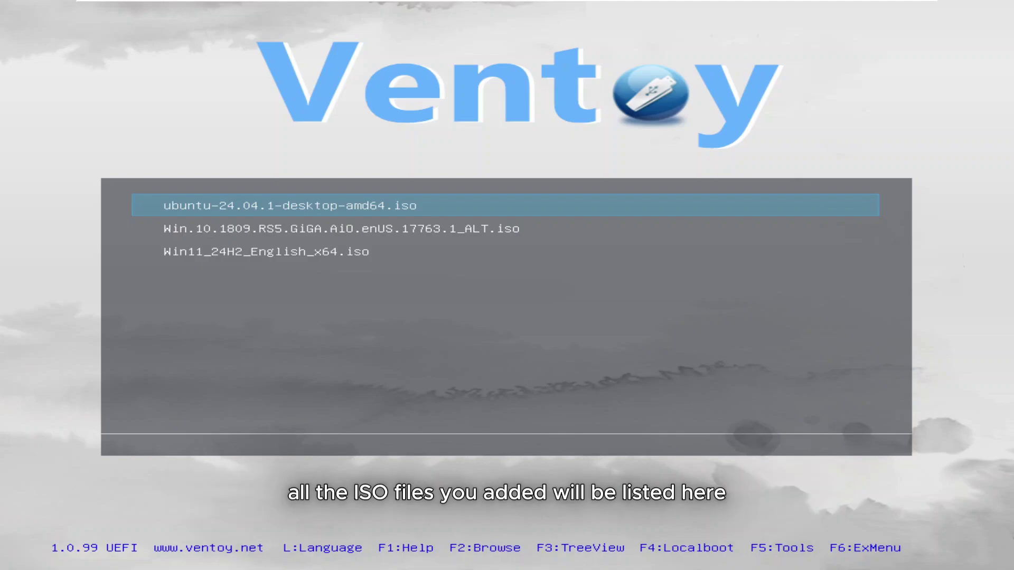
Boot ubuntu-24.04.1-desktop-amd64.iso from the Ventoy menu in normal mode
{"action": "key", "text": "Down"}
{"action": "key", "text": "Down"}
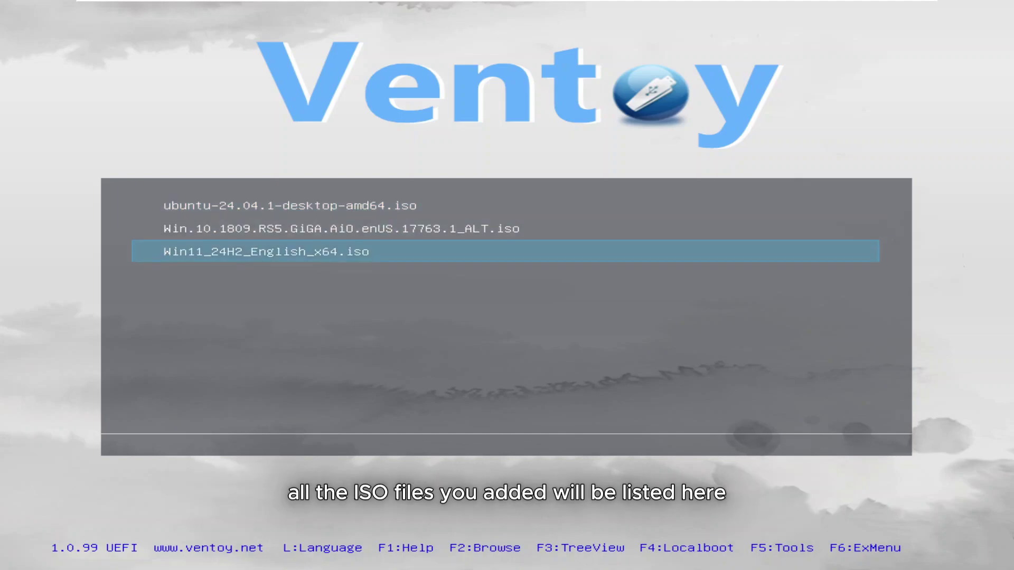
{"action": "key", "text": "Up"}
{"action": "key", "text": "Up"}
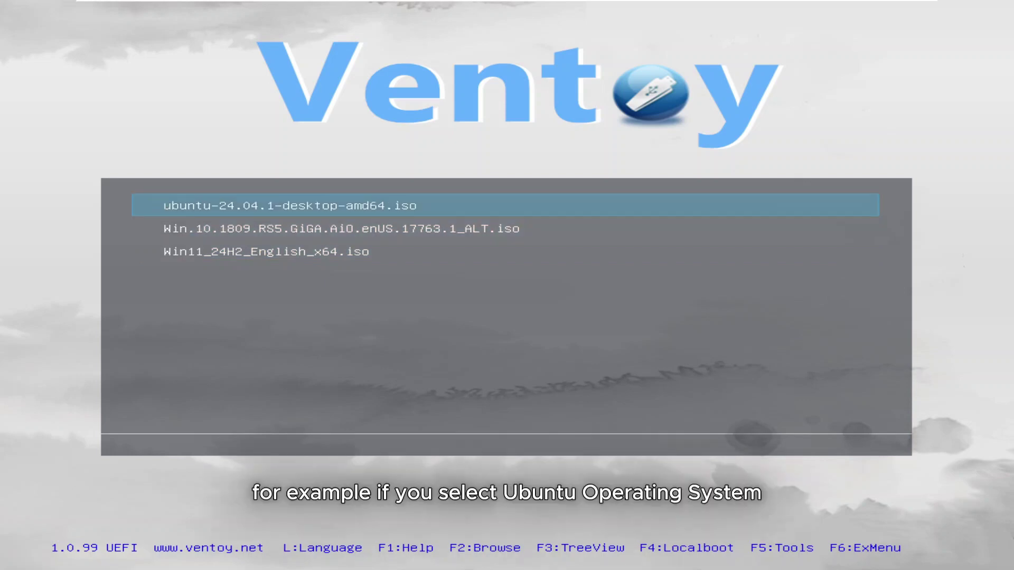
{"action": "key", "text": "Return"}
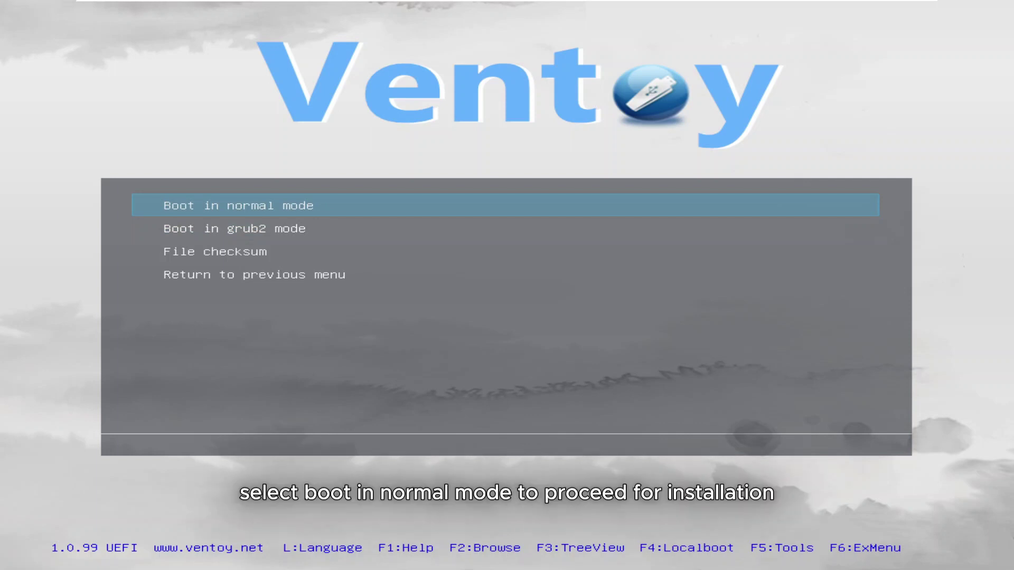
{"action": "key", "text": "Return"}
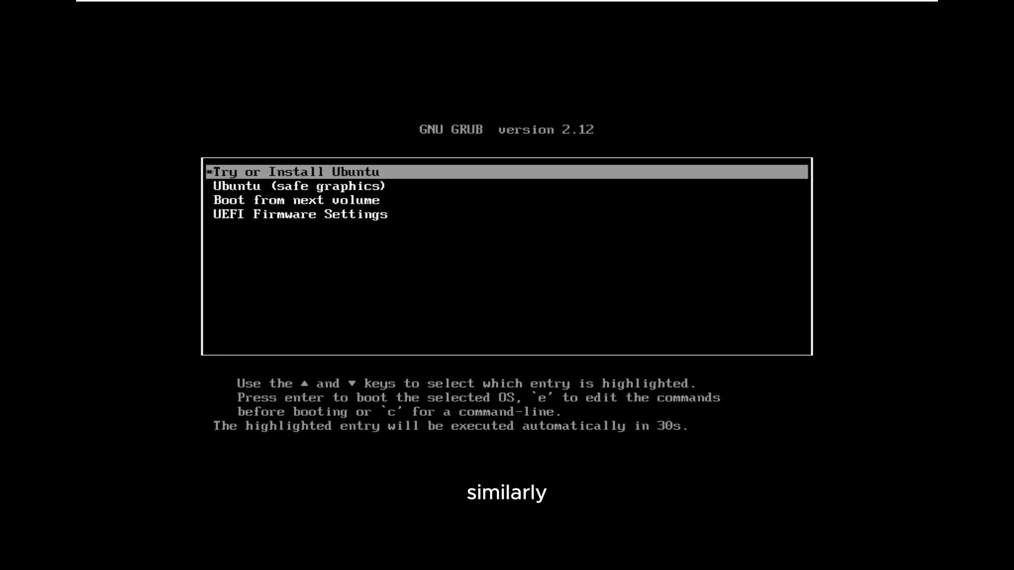
Choose 'Ubuntu (safe graphics)' in the GRUB menu
{"action": "key", "text": "Down"}
{"action": "key", "text": "Return"}
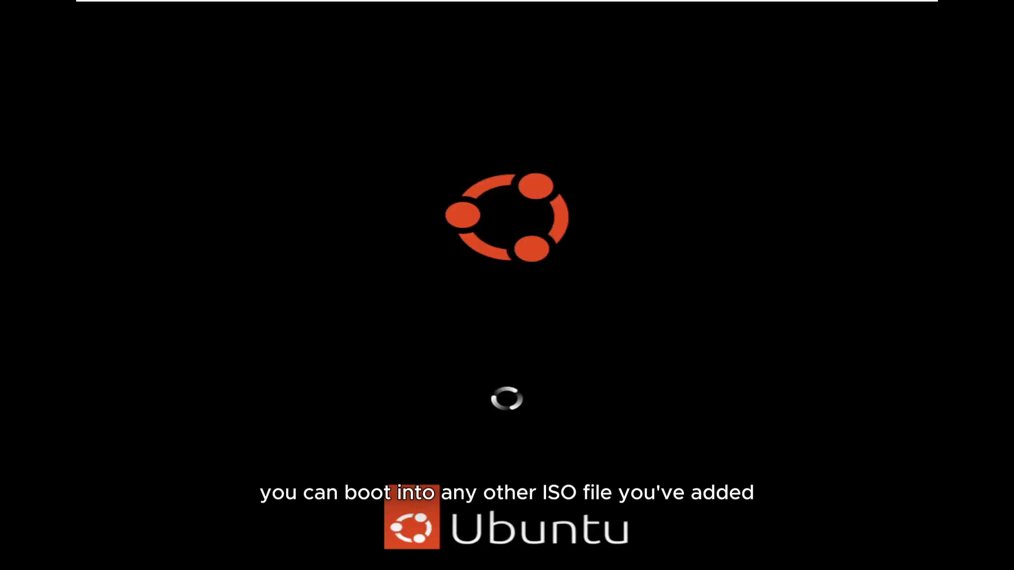